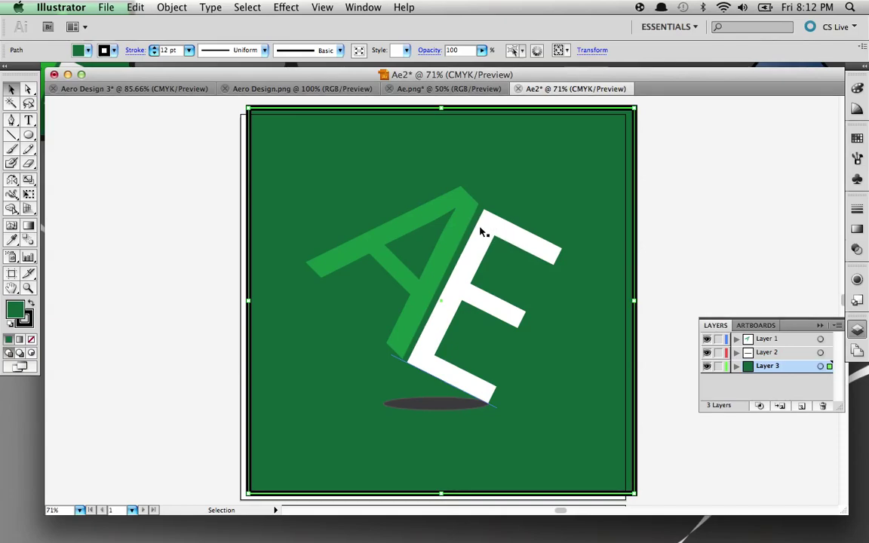
- Expand the tilted green A into outlined paths with Object > Expand, keeping Object and Fill checked
click(716, 189)
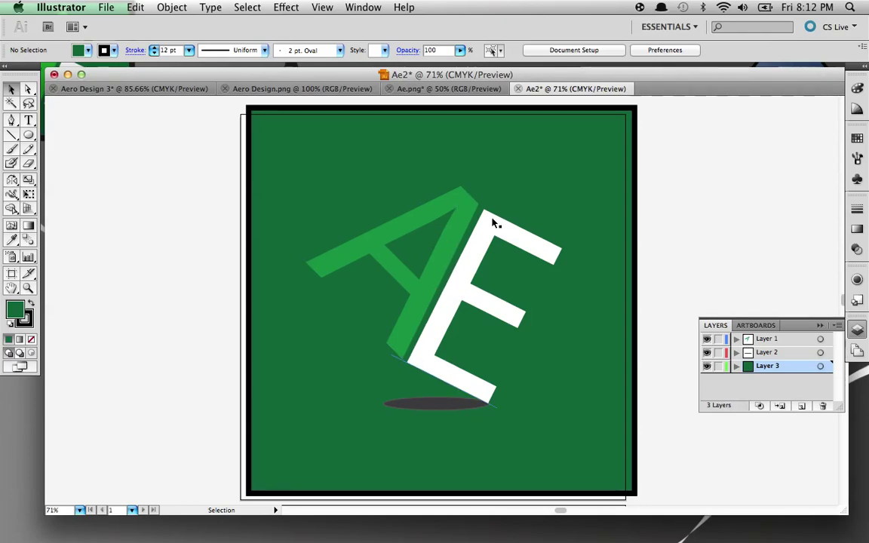
click(459, 197)
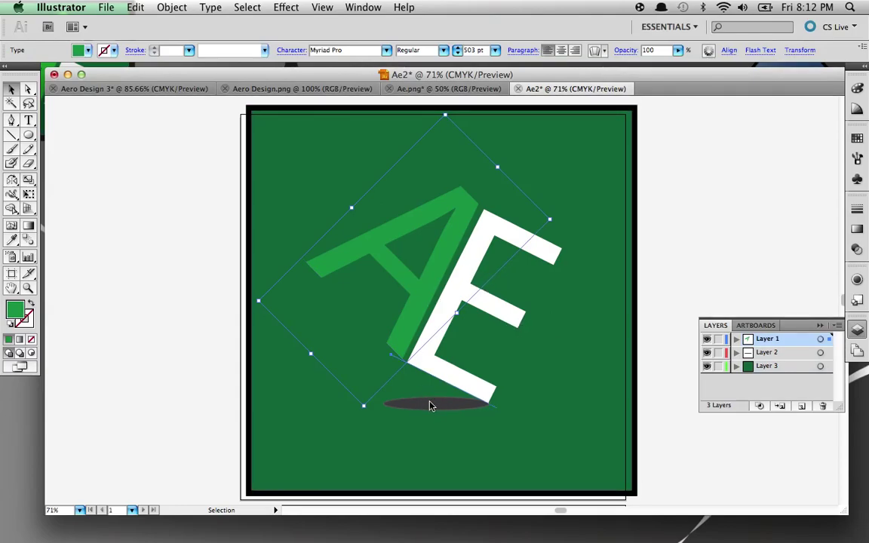
click(479, 388)
click(523, 421)
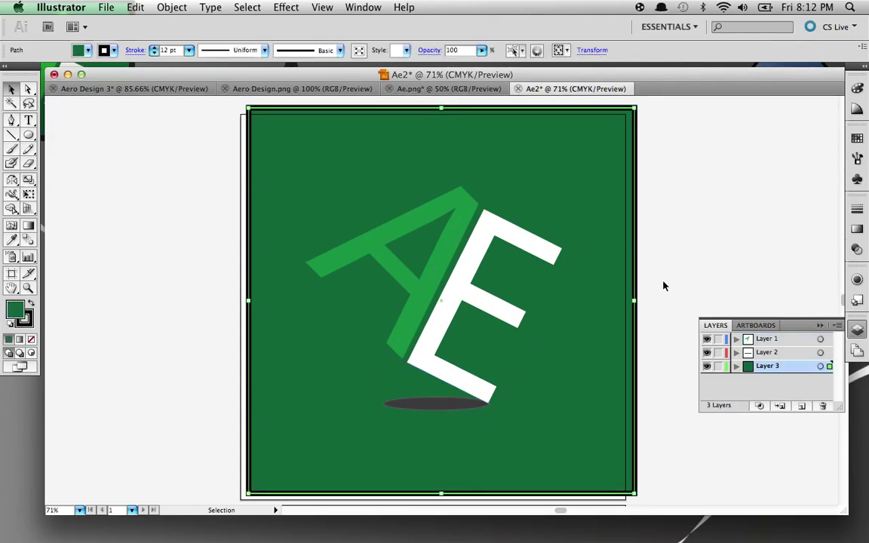
click(376, 246)
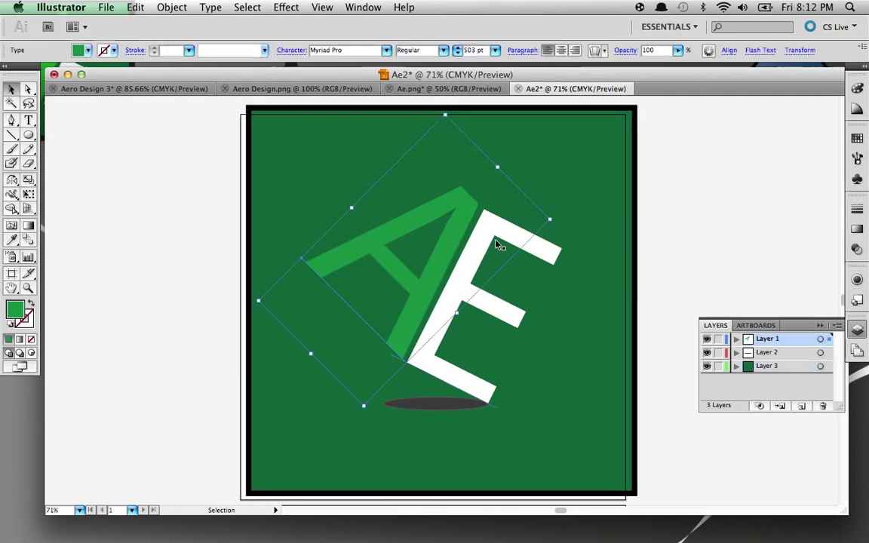
click(172, 7)
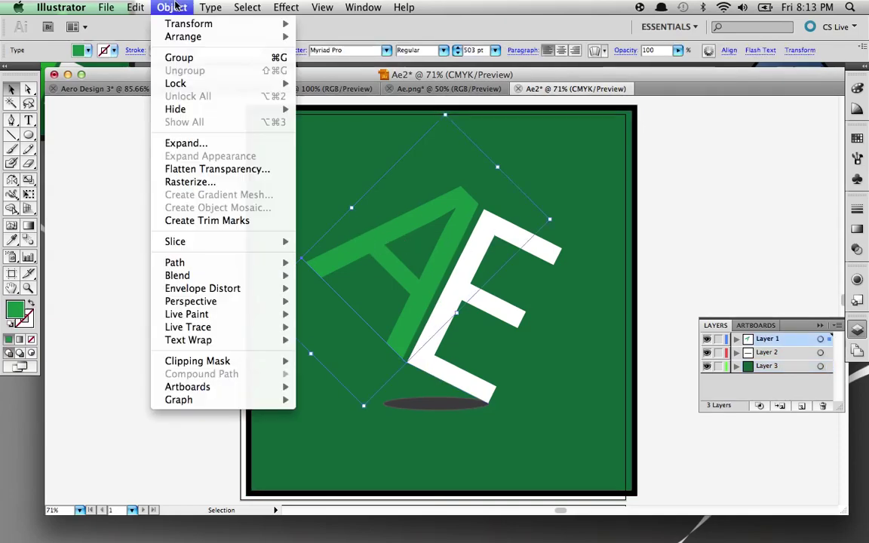
click(206, 144)
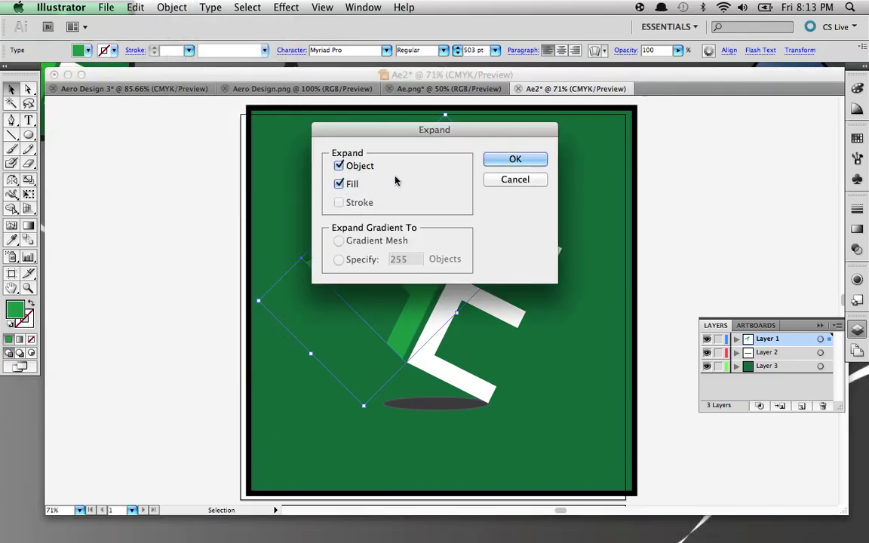
click(502, 159)
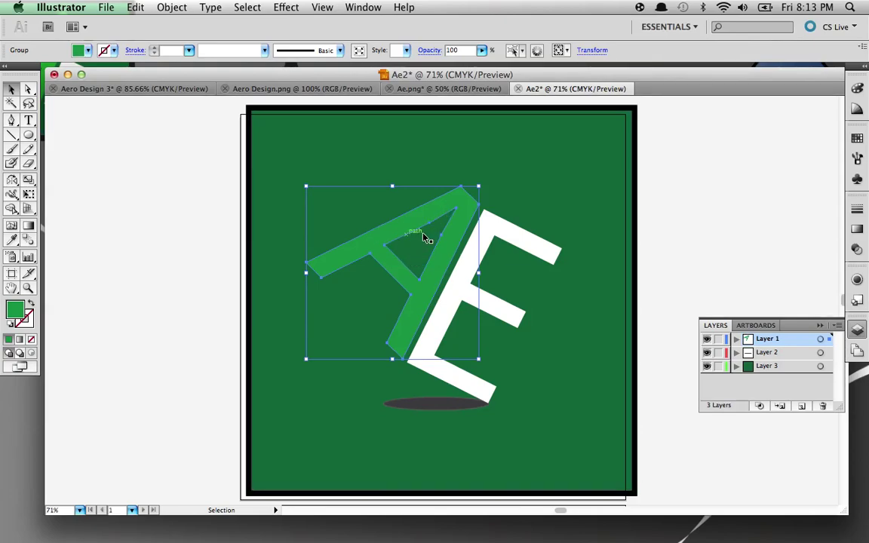
- Expand the white E into outlines with Object > Expand, then deselect it
click(526, 242)
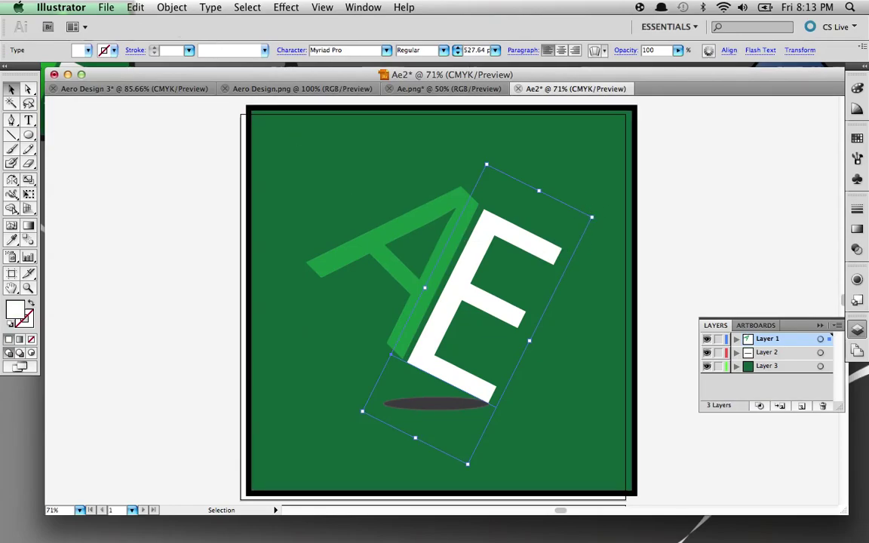
click(172, 7)
click(181, 143)
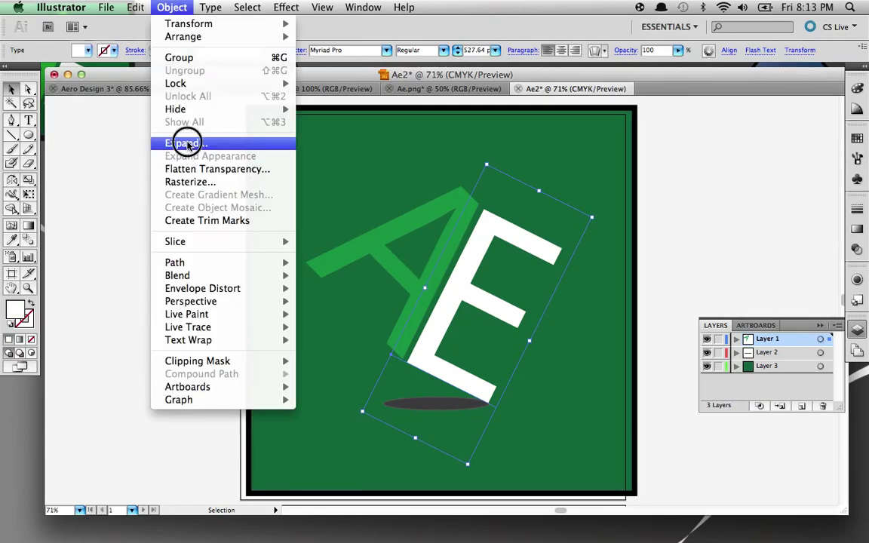
click(519, 161)
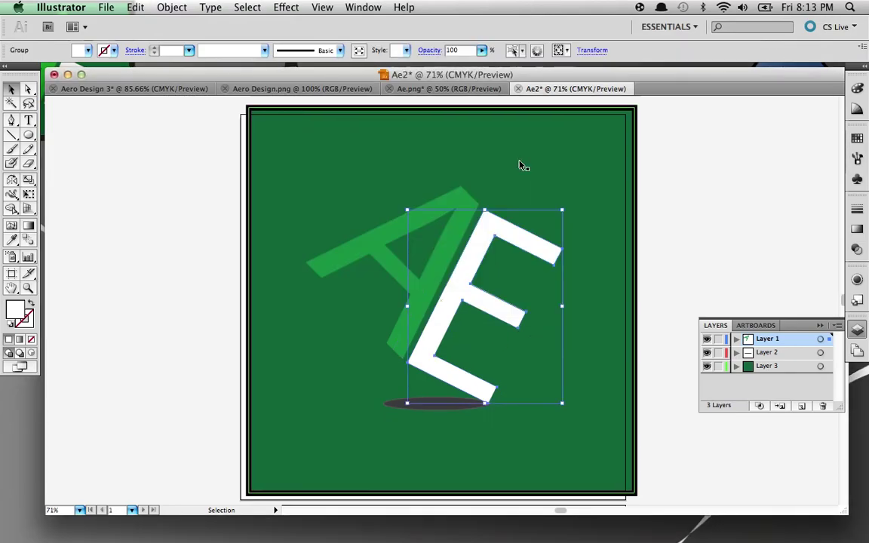
click(150, 361)
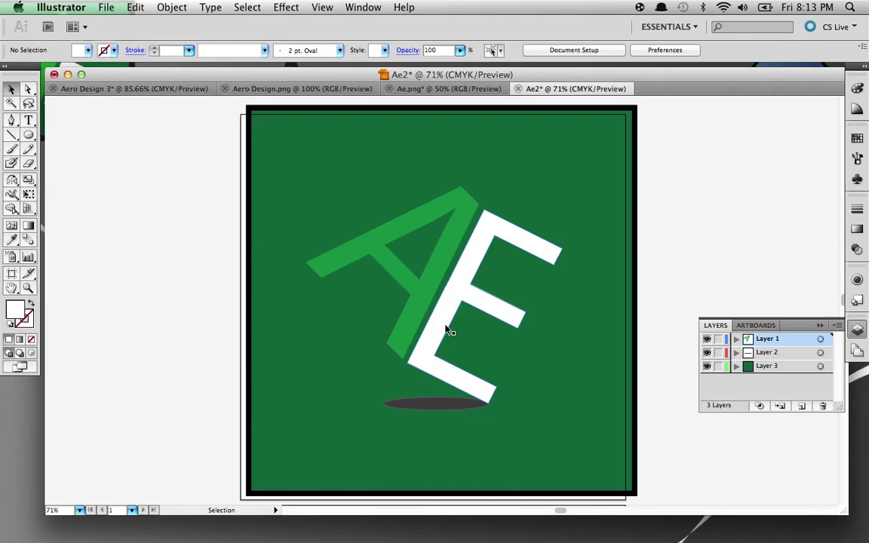
- Select the dark shadow oval, check the Object menu without changing anything, and deselect
click(417, 405)
click(172, 6)
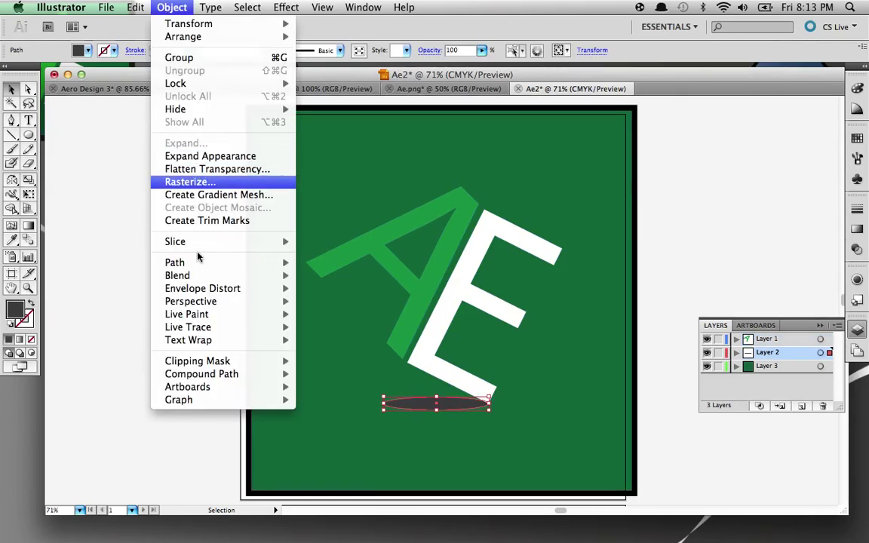
click(77, 339)
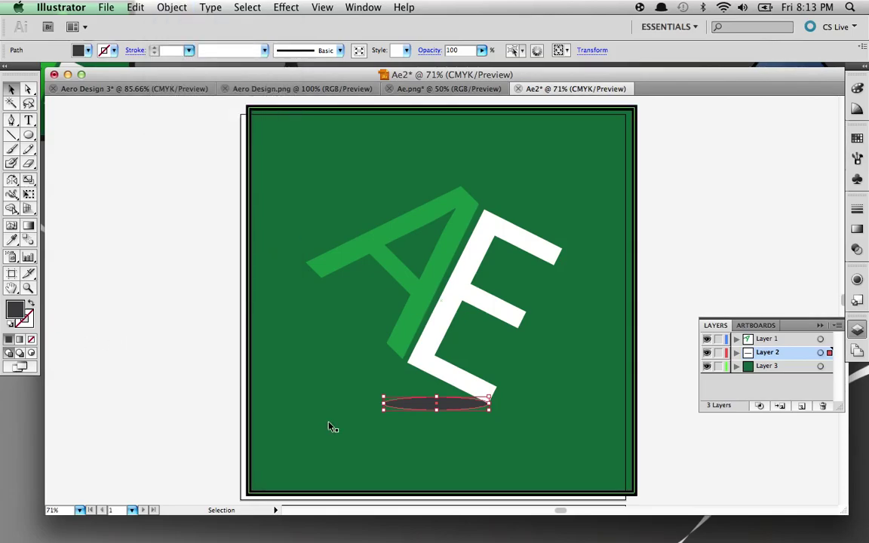
click(208, 314)
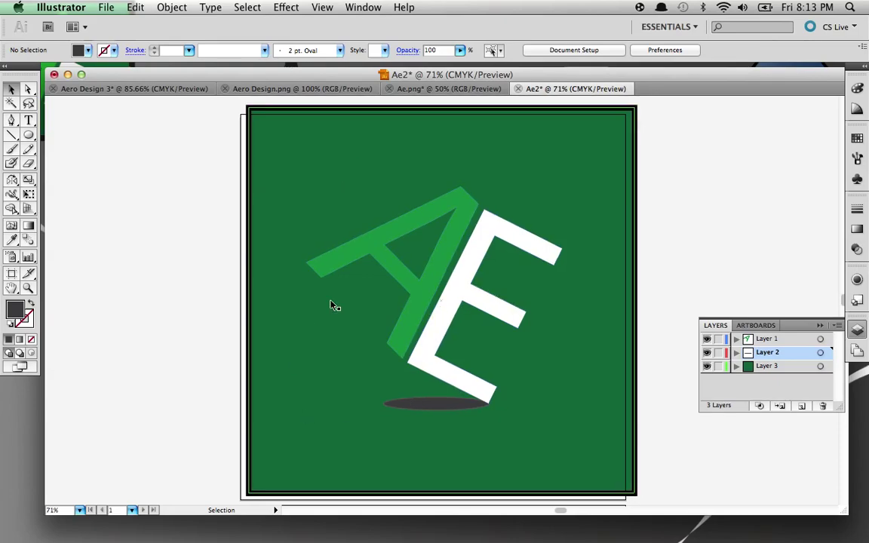
click(98, 8)
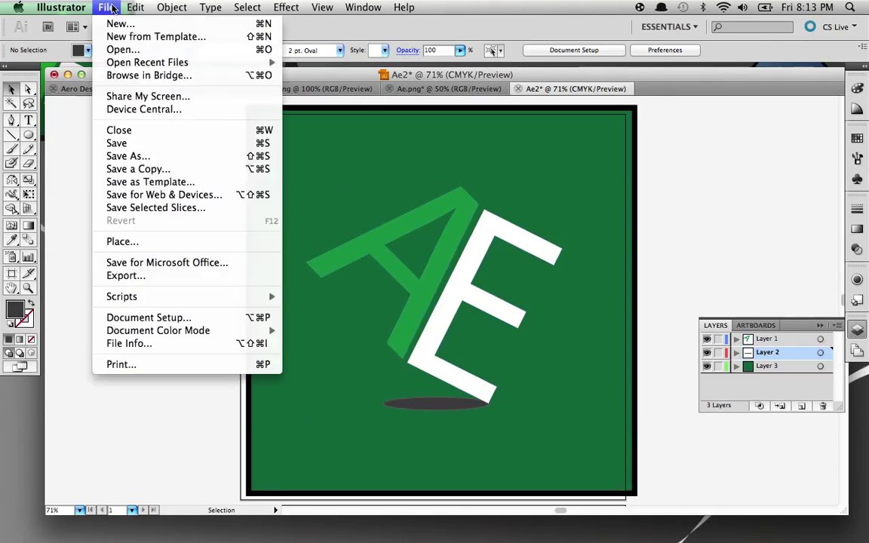
key(Right)
key(Right)
mouse_move(105, 7)
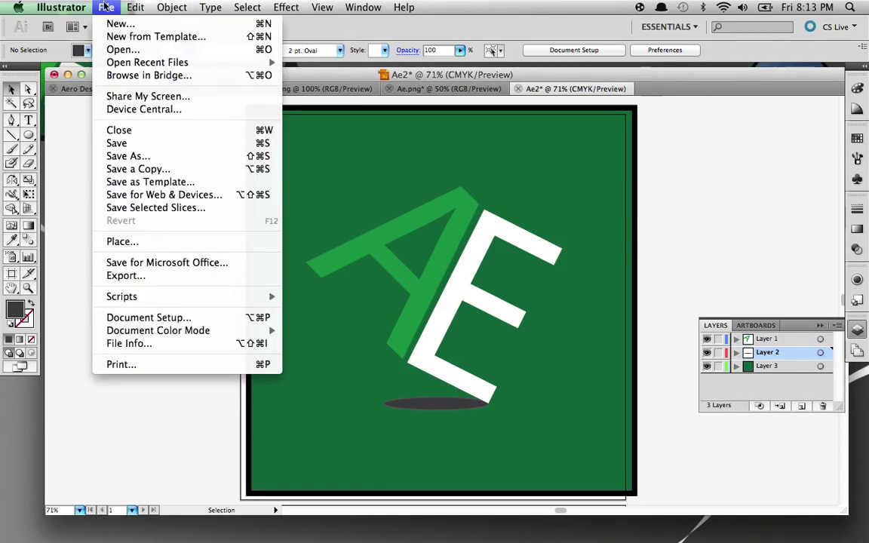
click(133, 157)
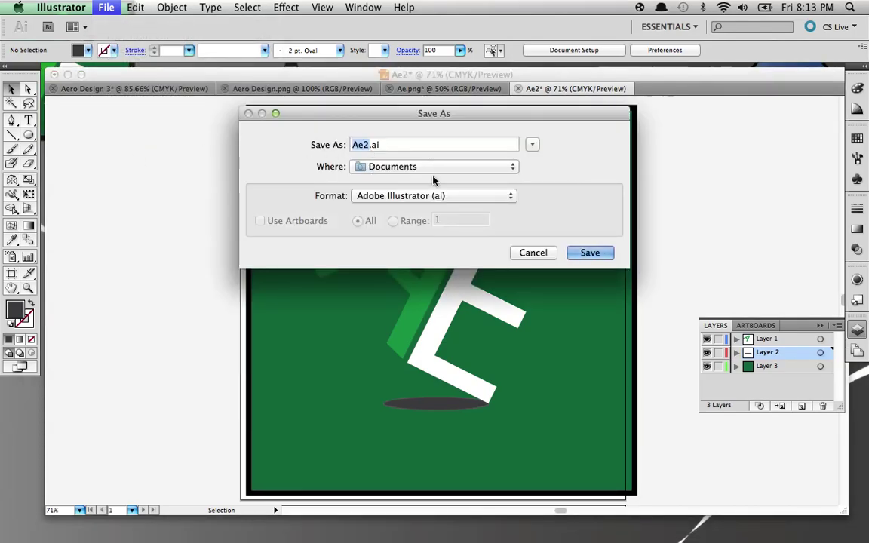
click(452, 196)
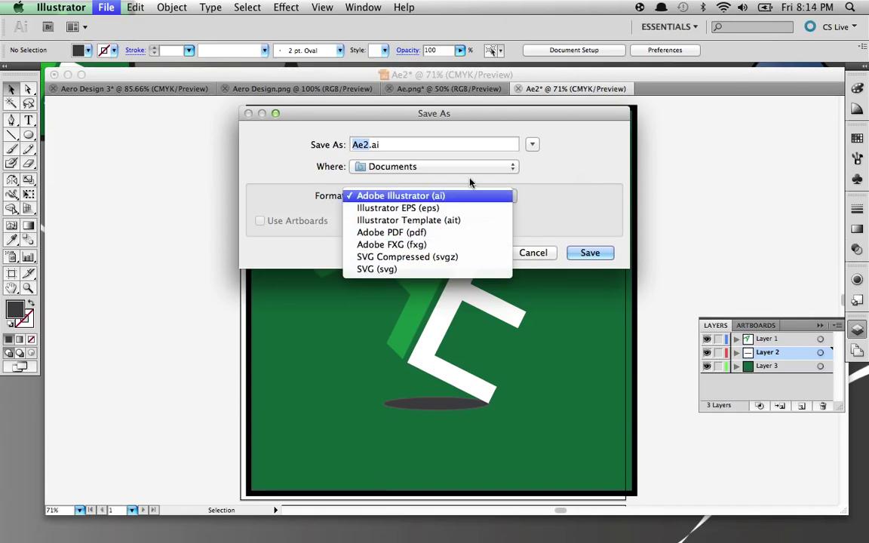
click(565, 172)
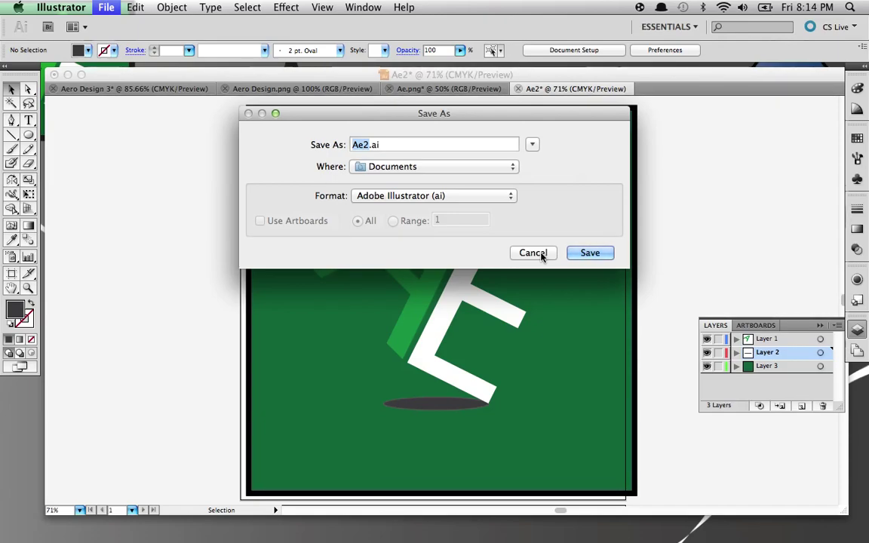
click(537, 253)
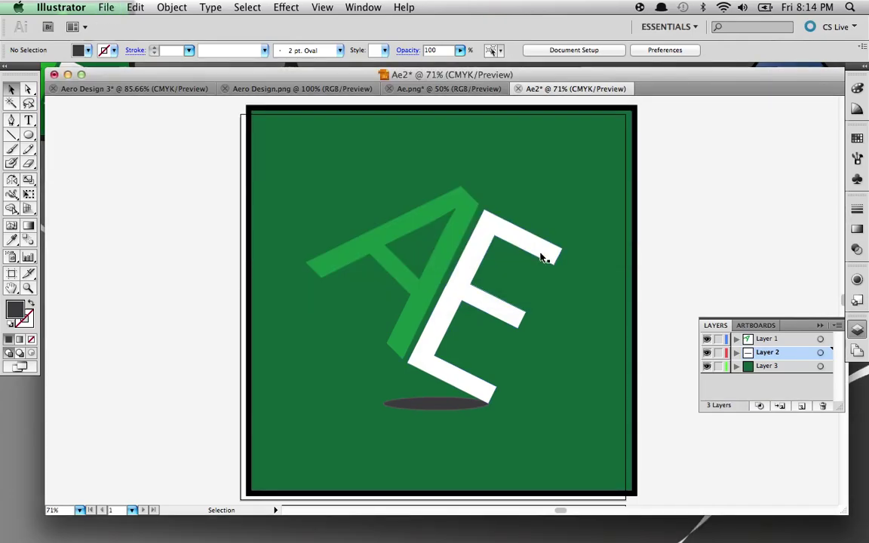
- Export the artwork as Ae2.png in PNG format, replacing the existing file
click(107, 7)
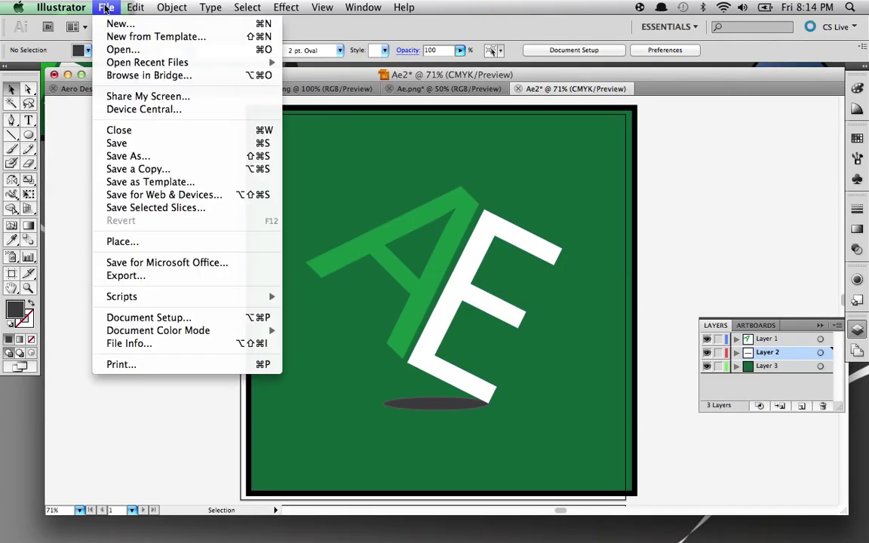
click(159, 279)
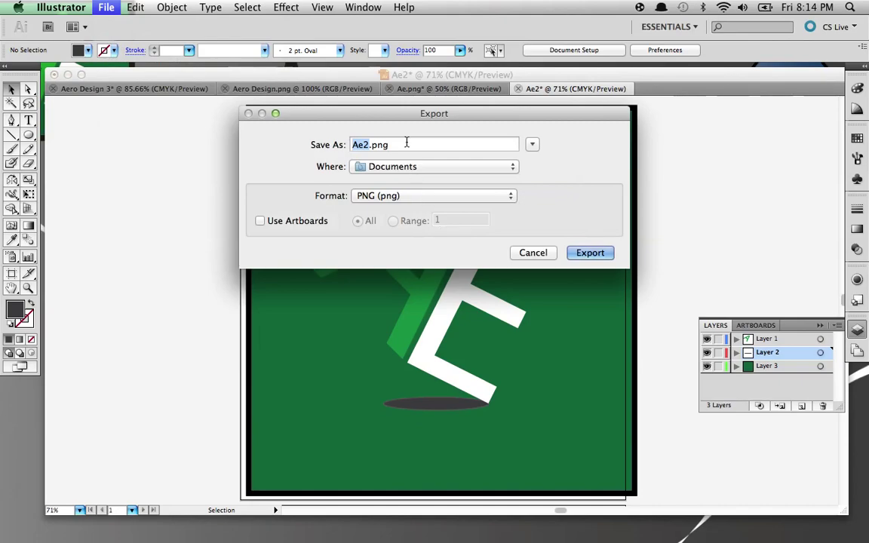
click(444, 195)
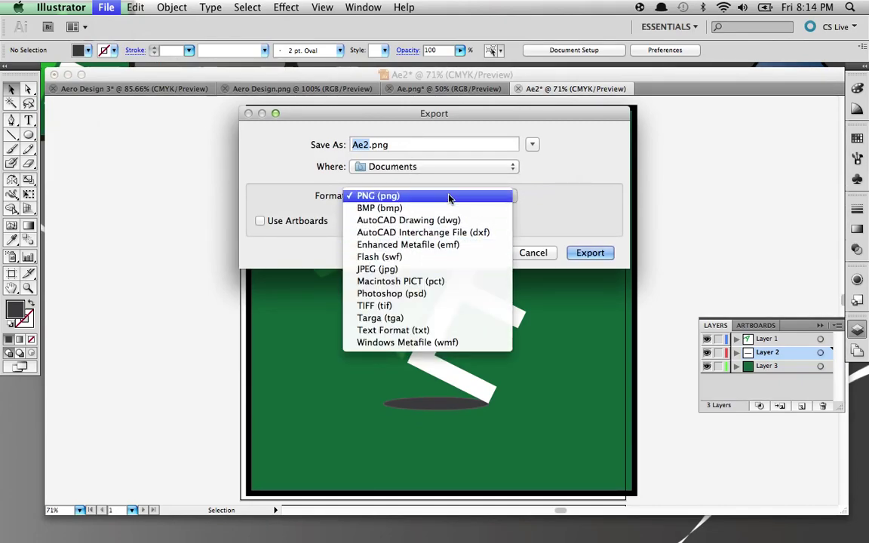
click(449, 196)
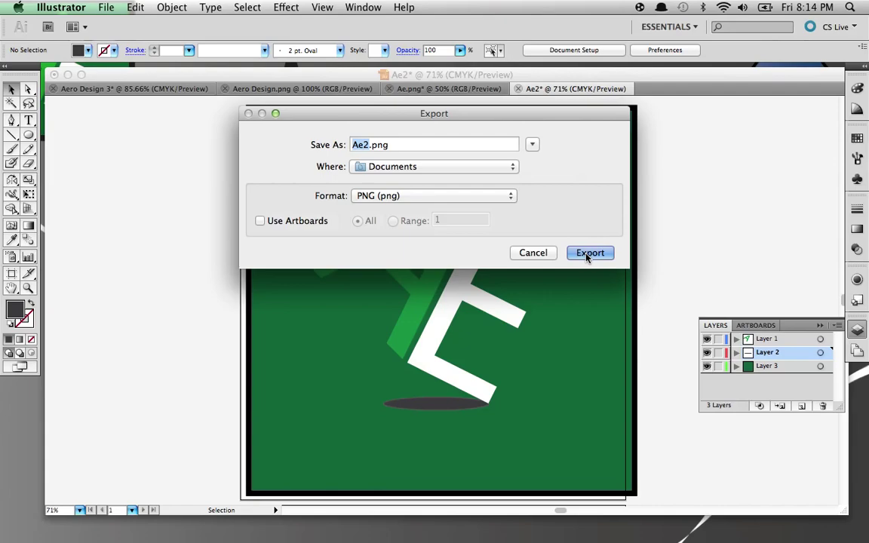
click(588, 253)
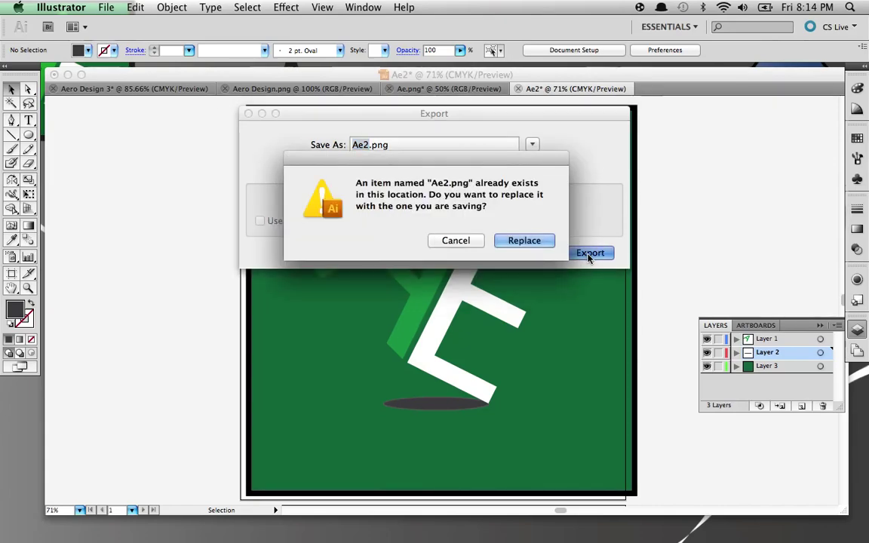
click(521, 240)
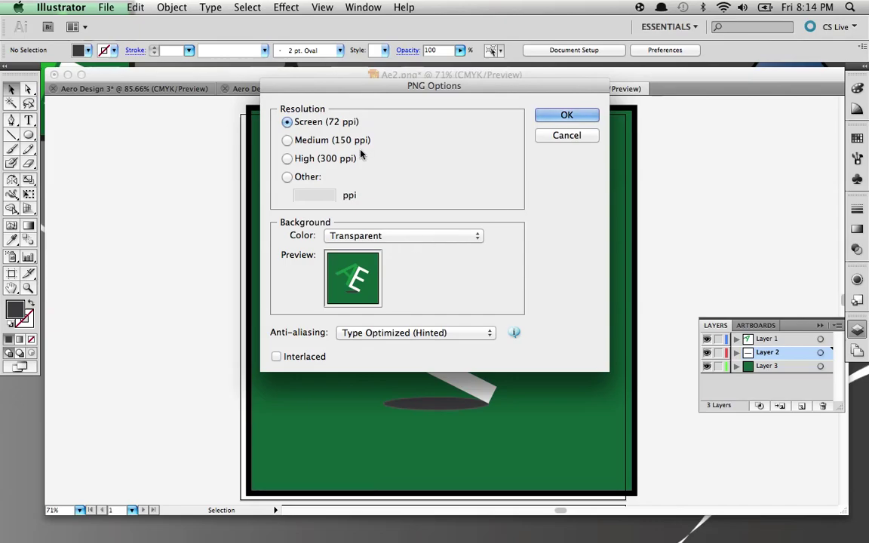
- Confirm the PNG options at Screen (72 ppi) with a Transparent background
click(355, 237)
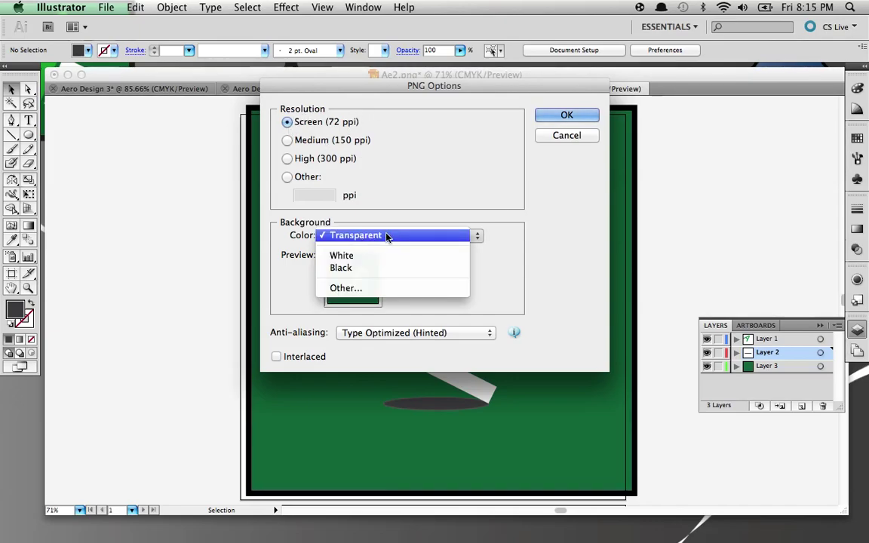
click(386, 236)
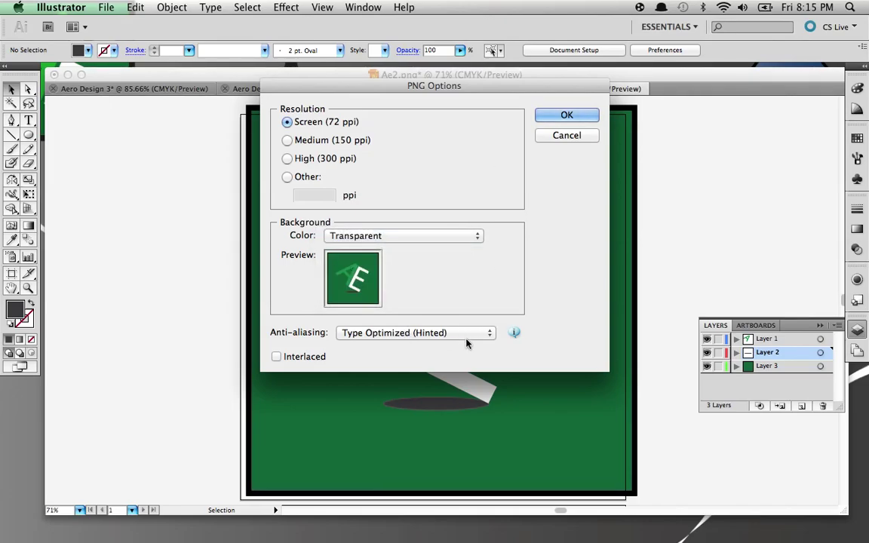
click(556, 114)
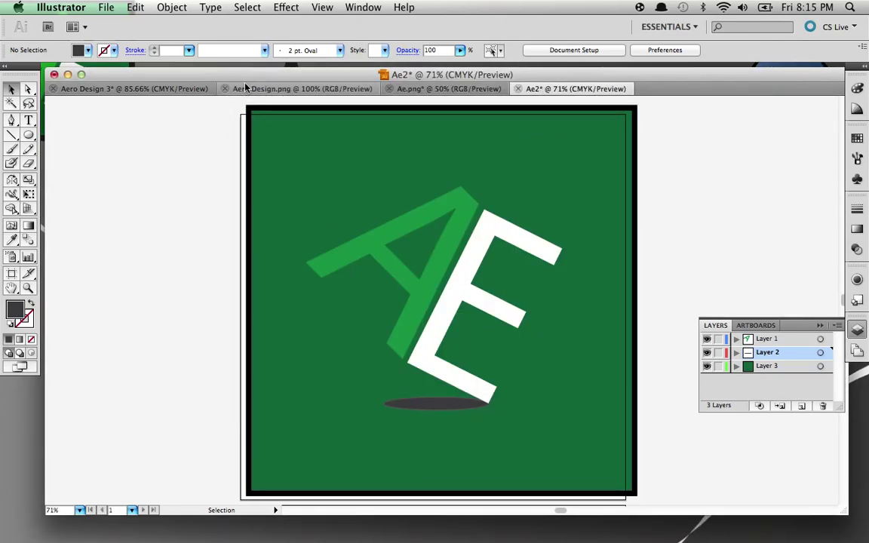
drag(248, 74, 246, 71)
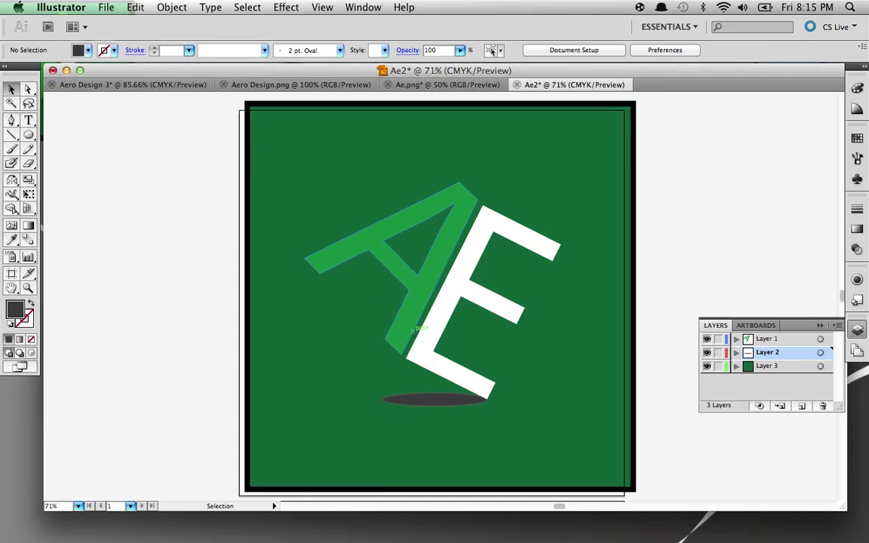
- Move the Illustrator window aside and open Ae2.png from the Documents stack in the Dock
mouse_move(483, 538)
drag(160, 85, 160, 91)
drag(173, 129, 149, 76)
mouse_move(181, 539)
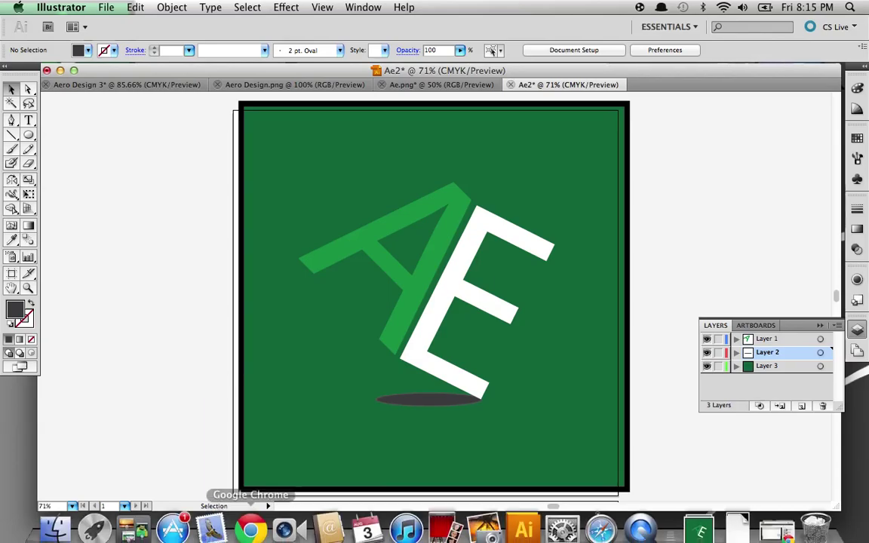
click(698, 513)
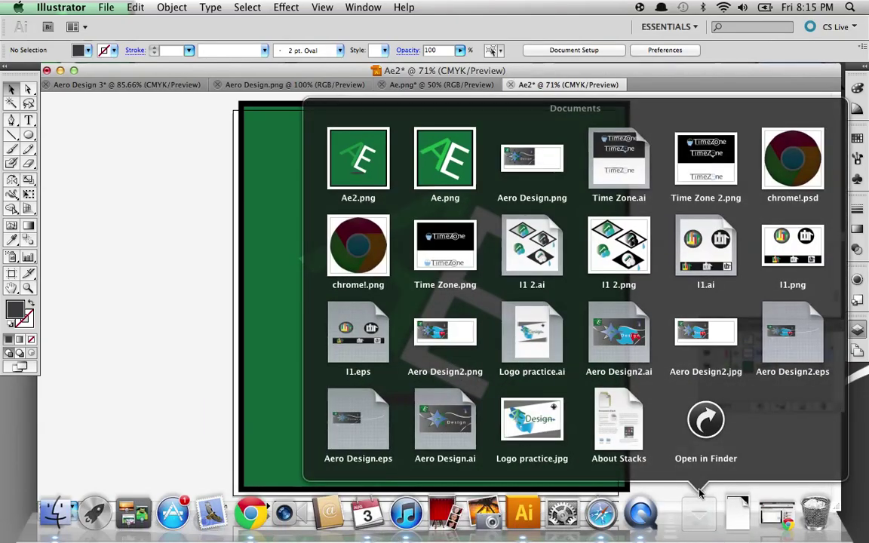
click(364, 162)
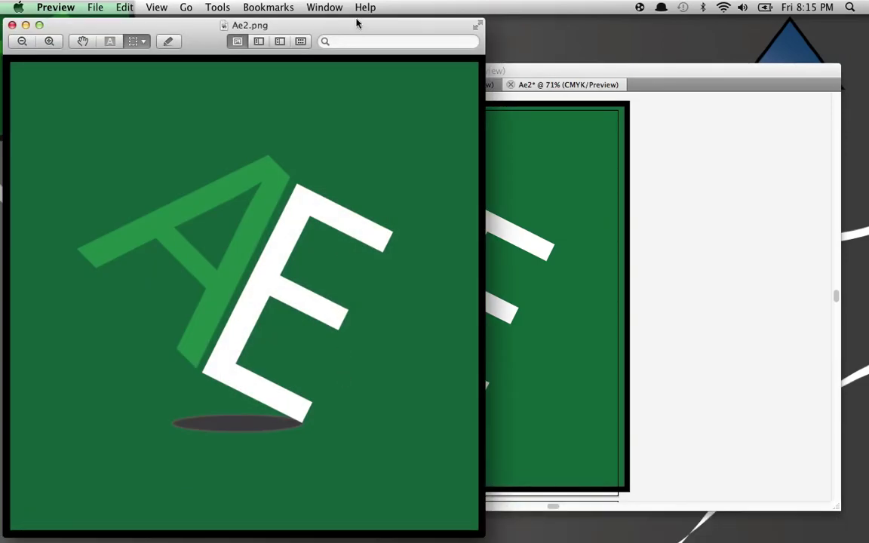
- Reposition the Ae2.png Preview window and enlarge it from its corner to inspect the logo
click(341, 28)
drag(341, 28, 440, 29)
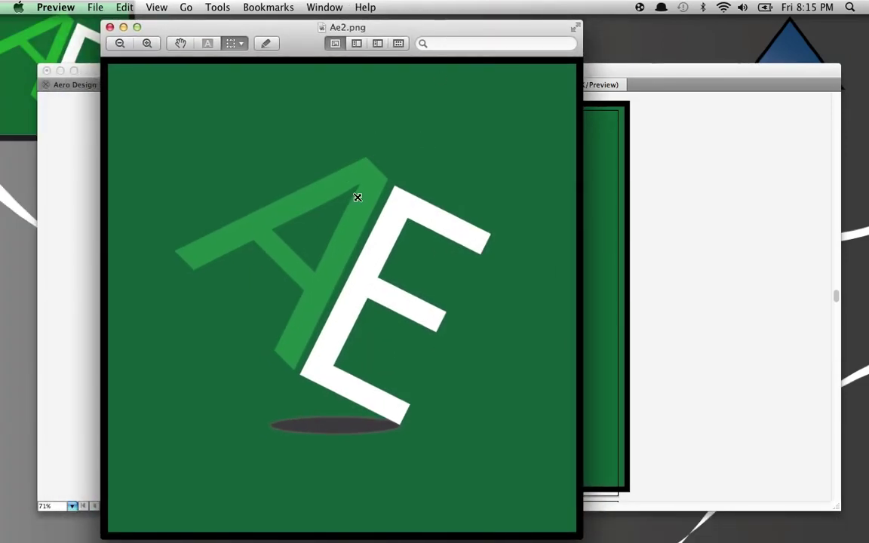
drag(358, 197, 549, 438)
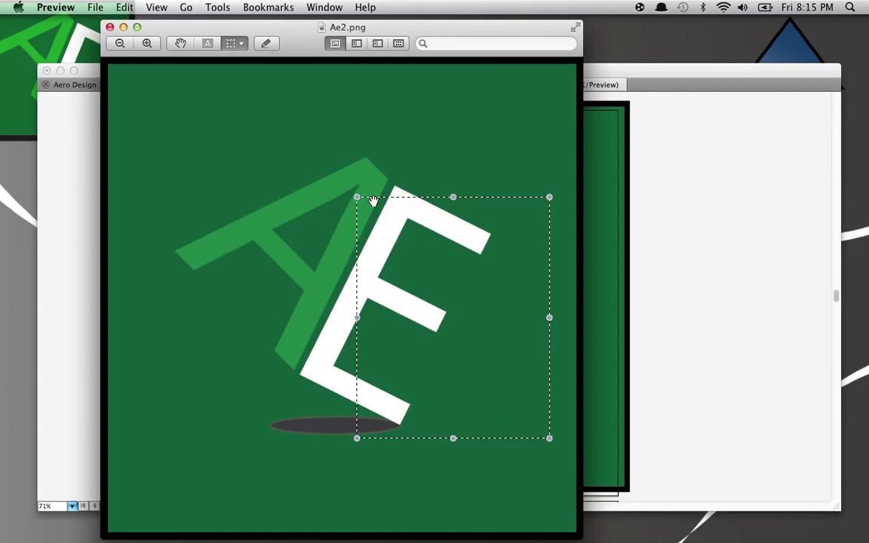
click(445, 174)
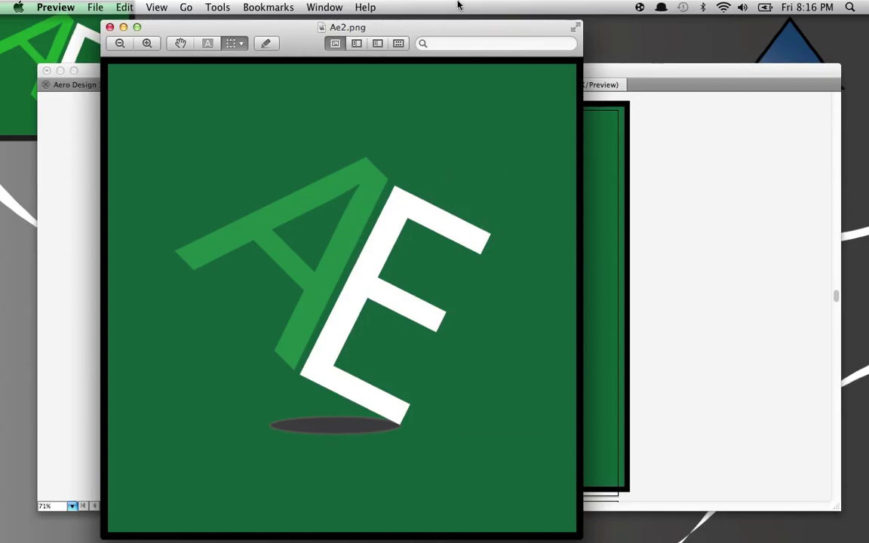
drag(445, 28, 868, 24)
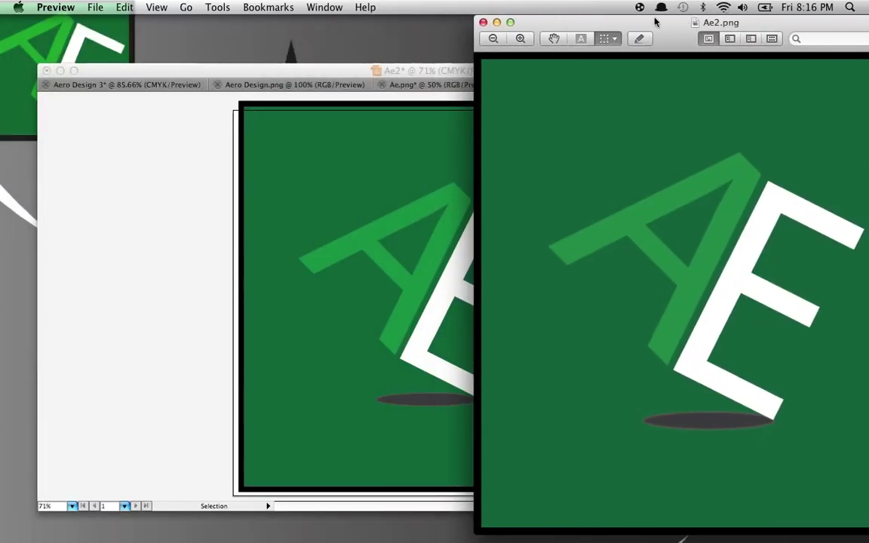
drag(645, 25, 163, 24)
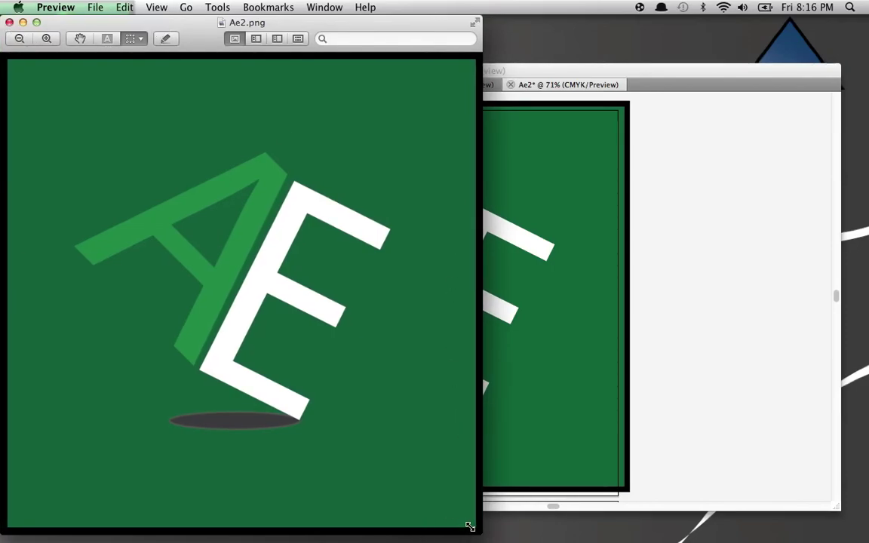
drag(483, 527, 868, 541)
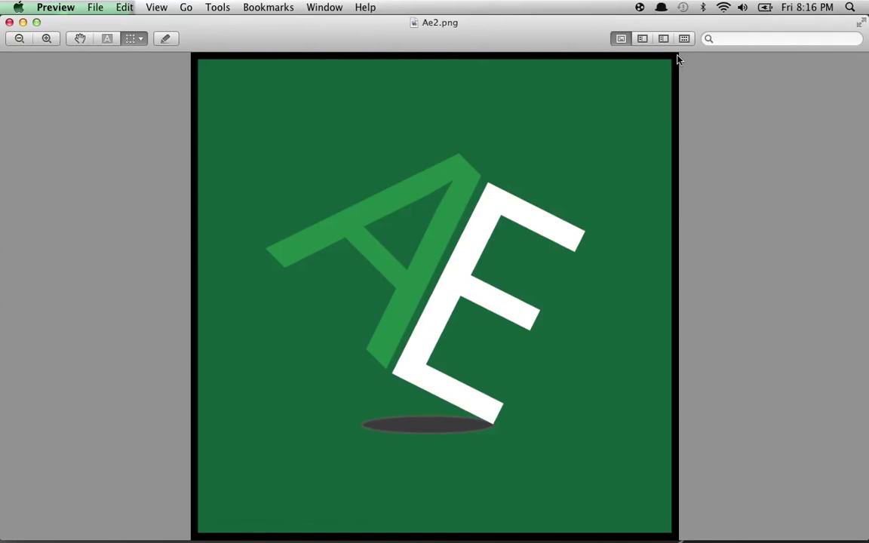
drag(223, 51, 265, 167)
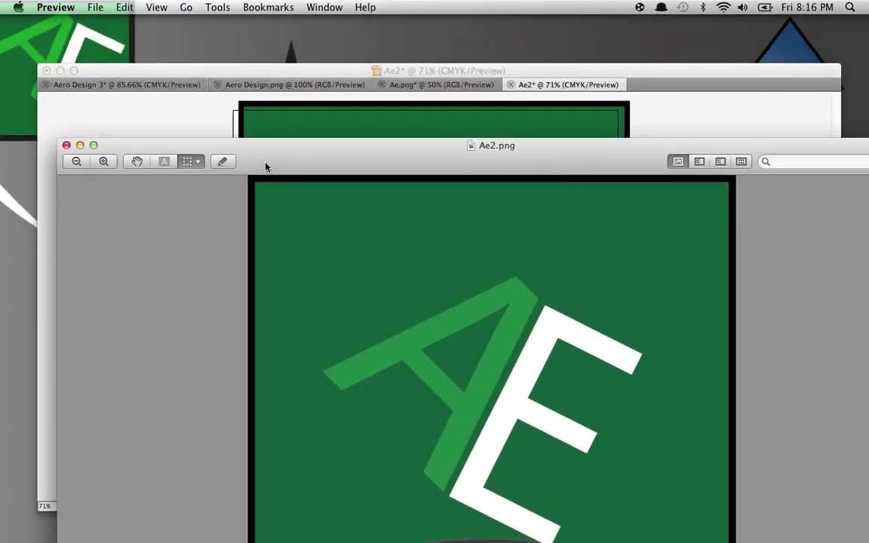
- Close the Ae2.png Preview window and return to the Ae2 Illustrator document
click(65, 145)
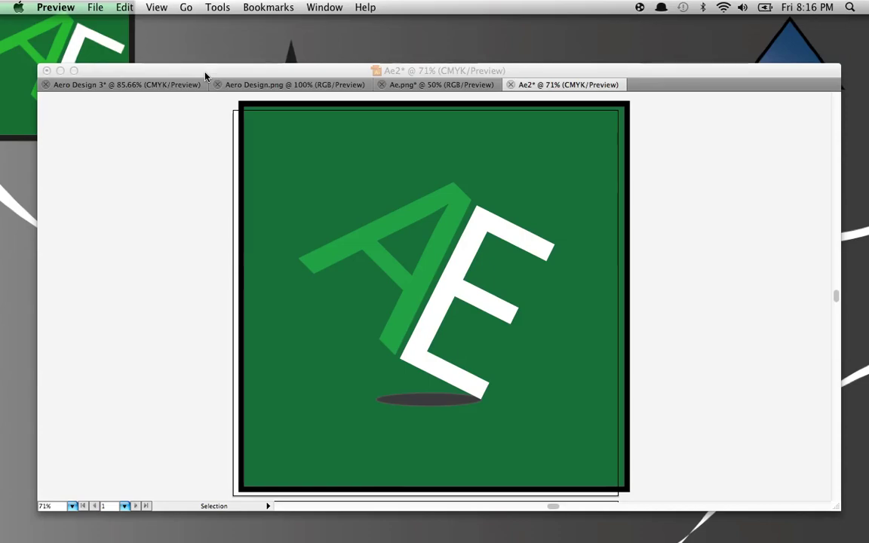
click(205, 75)
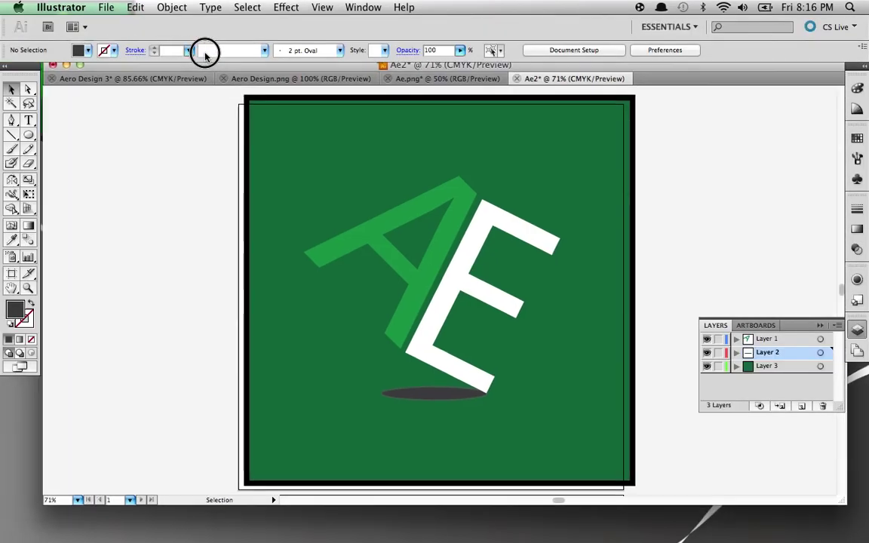